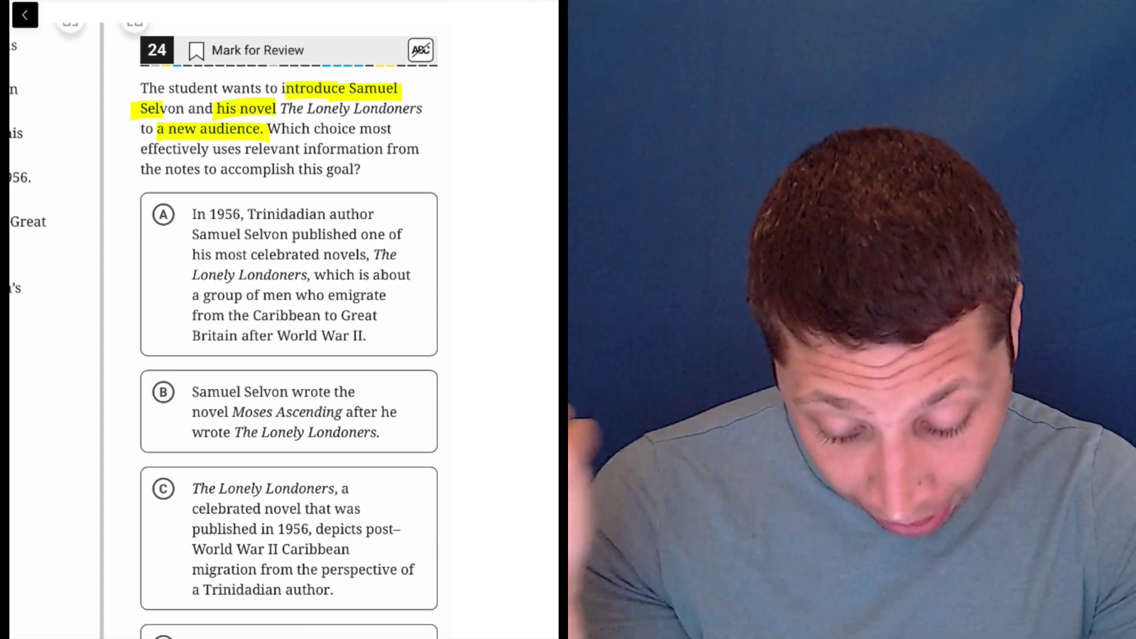
Step: Draw two red check marks beside choice A and underline 'Trinidadian' in it
drag(383, 203, 405, 192)
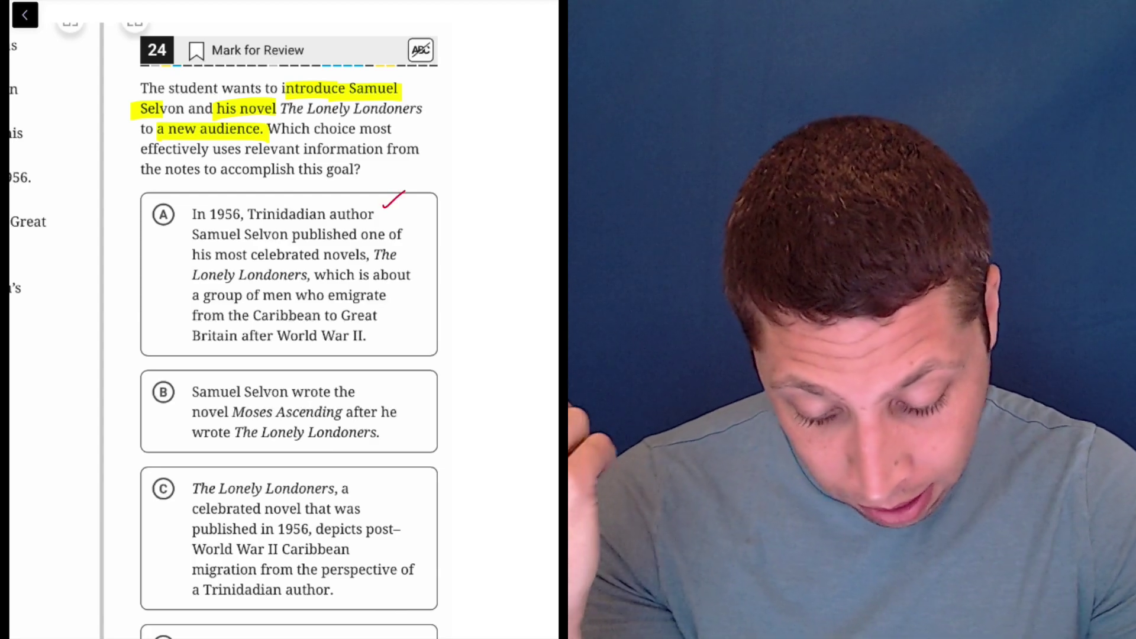
drag(411, 261, 437, 249)
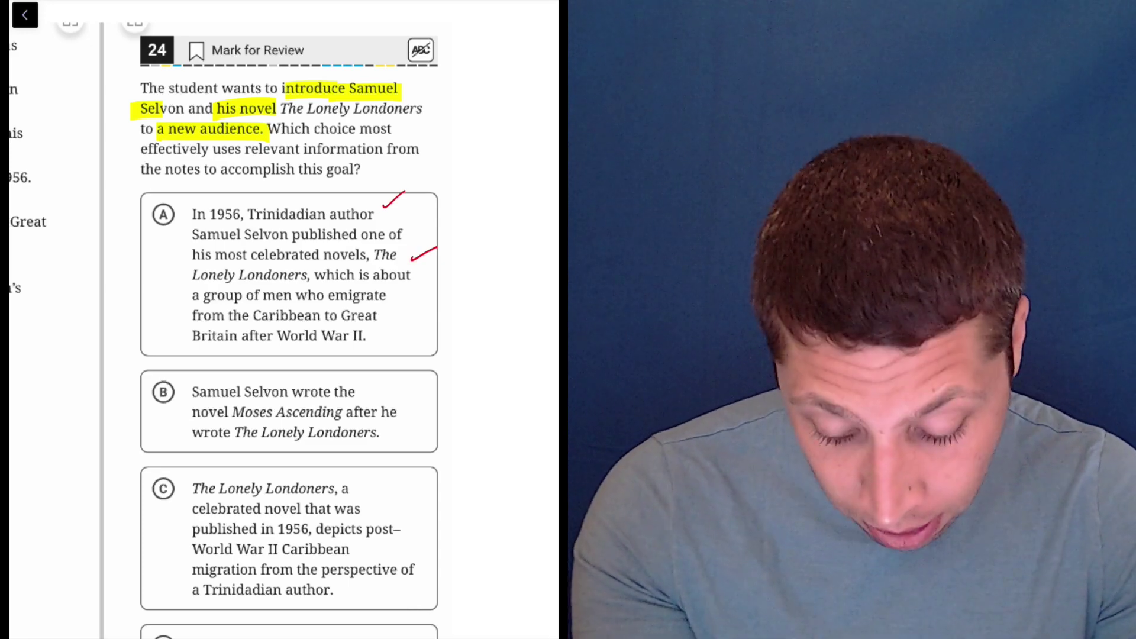
drag(248, 224, 317, 227)
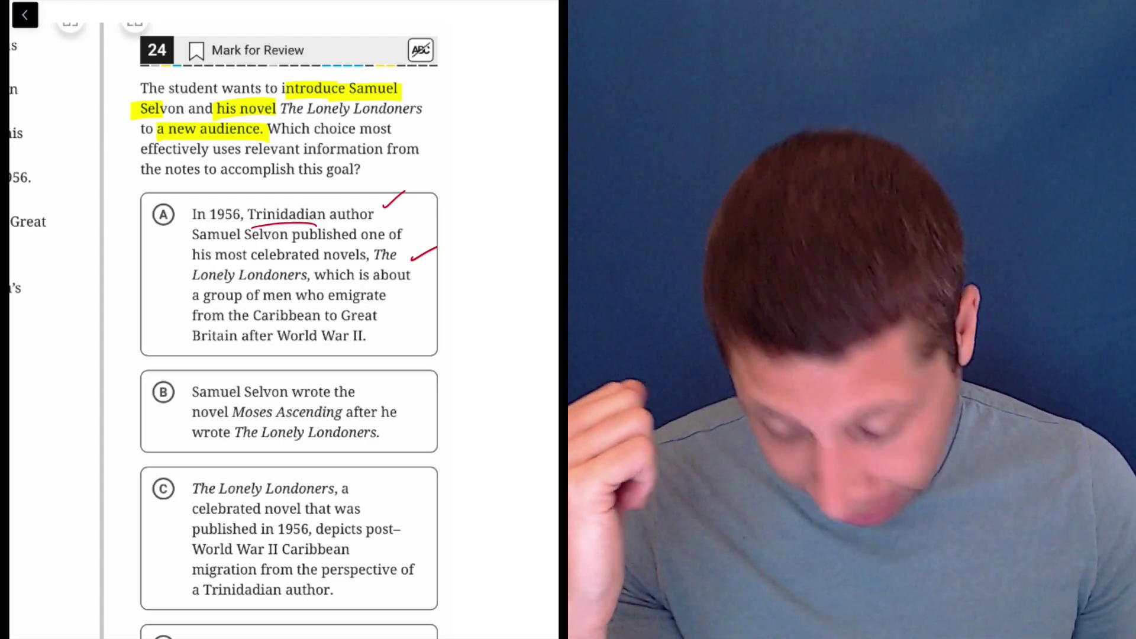
scroll(288, 320, down, 2)
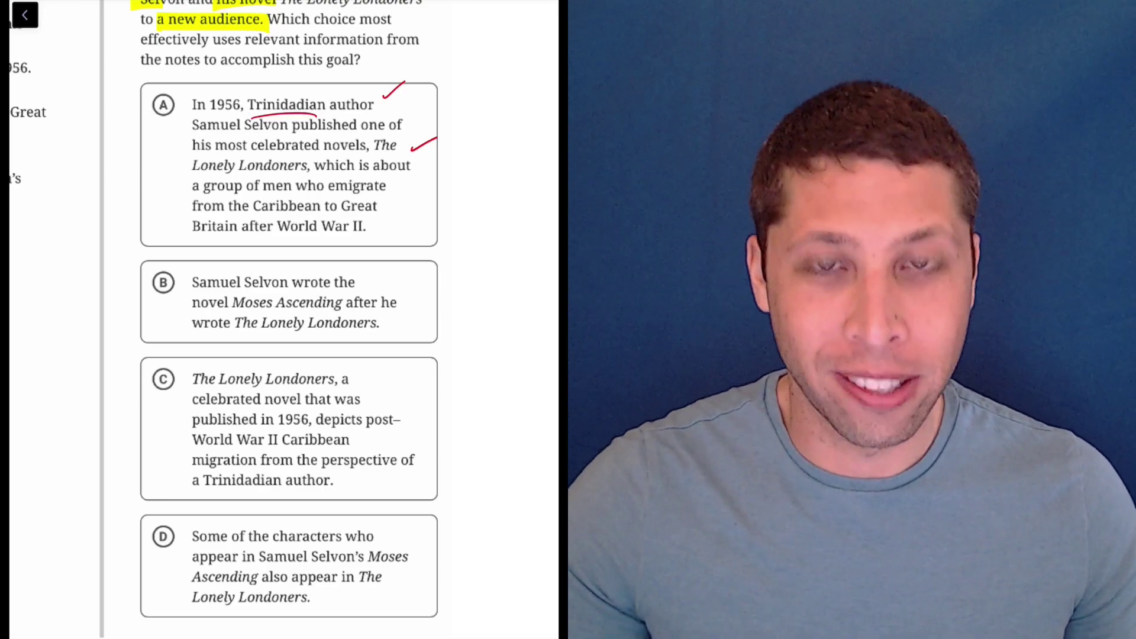
scroll(285, 320, up, 2)
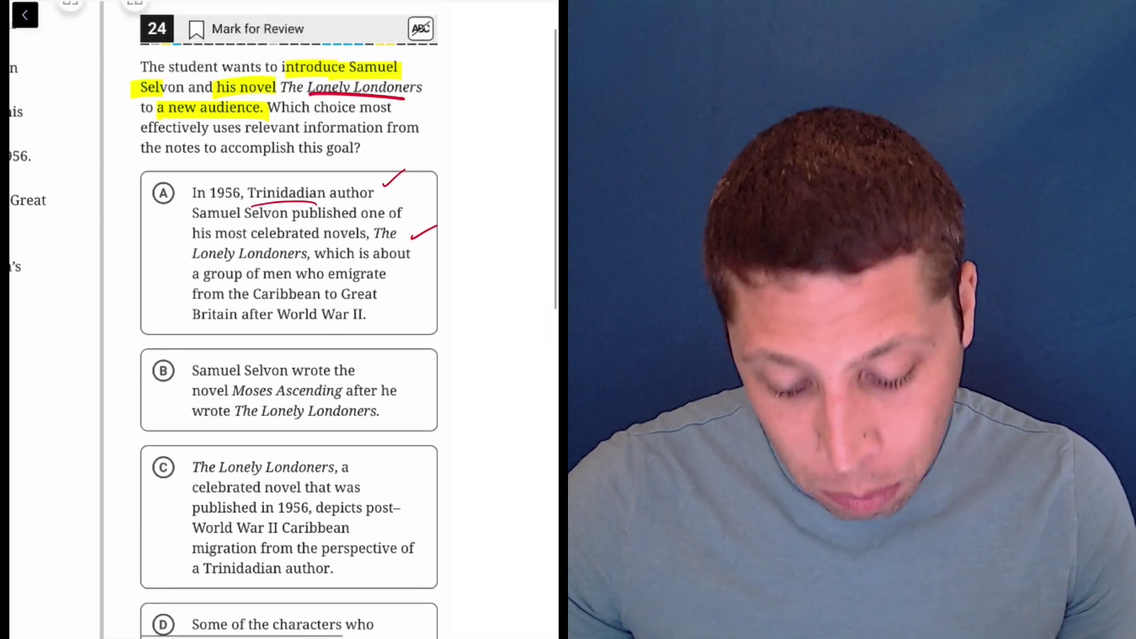
scroll(284, 320, down, 3)
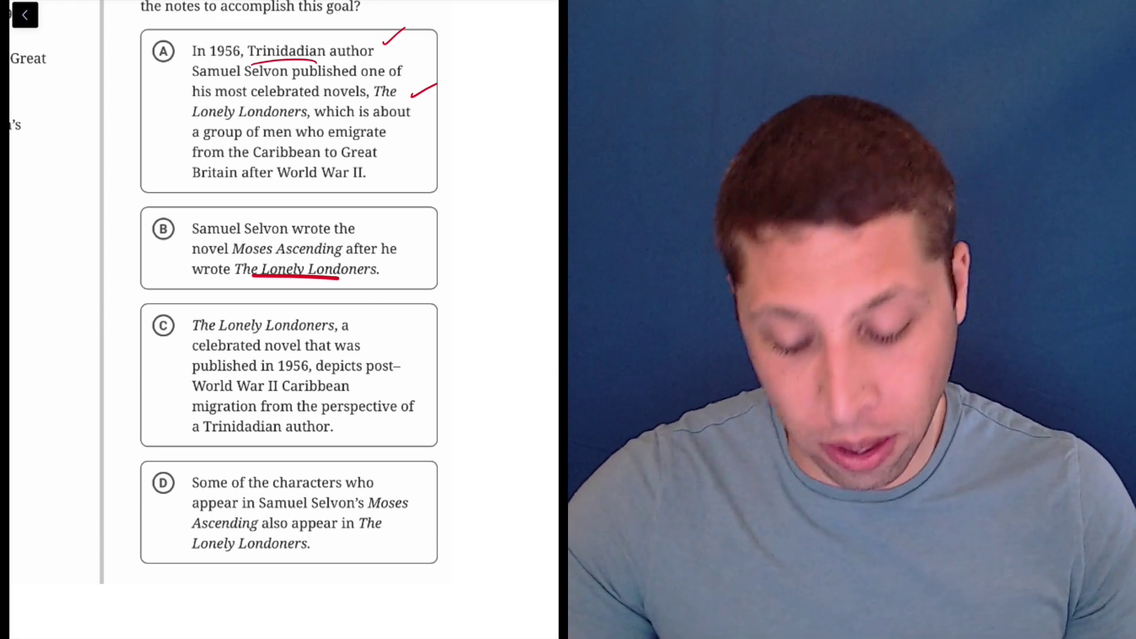
Step: Slash through choice B with the red pen
drag(178, 215, 149, 251)
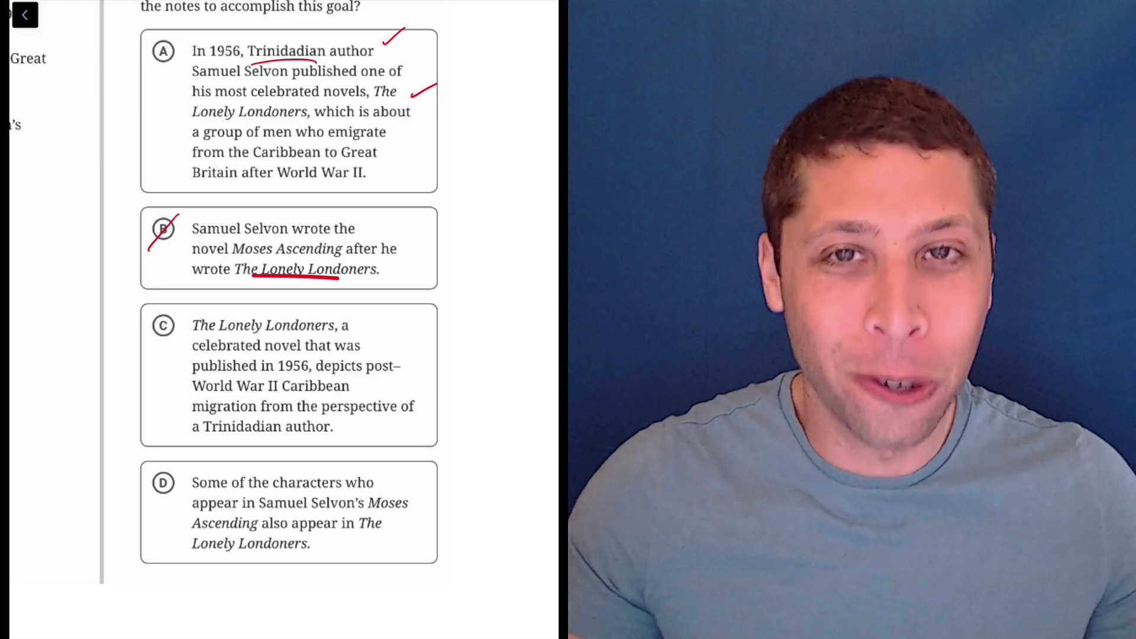
scroll(284, 319, up, 3)
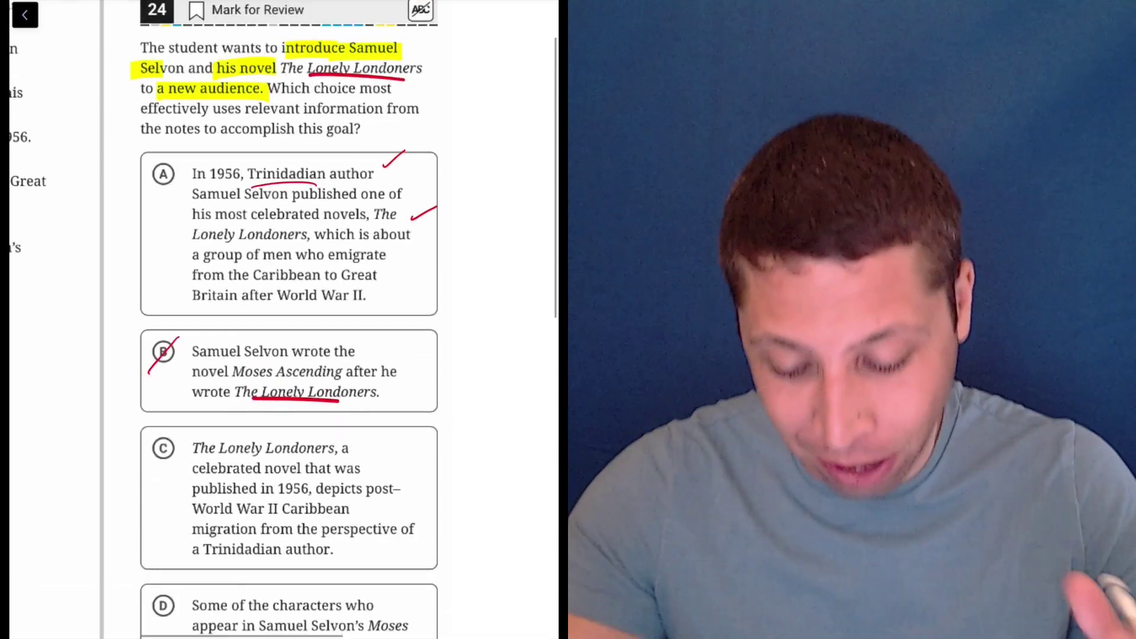
scroll(285, 320, down, 1)
scroll(284, 320, down, 2)
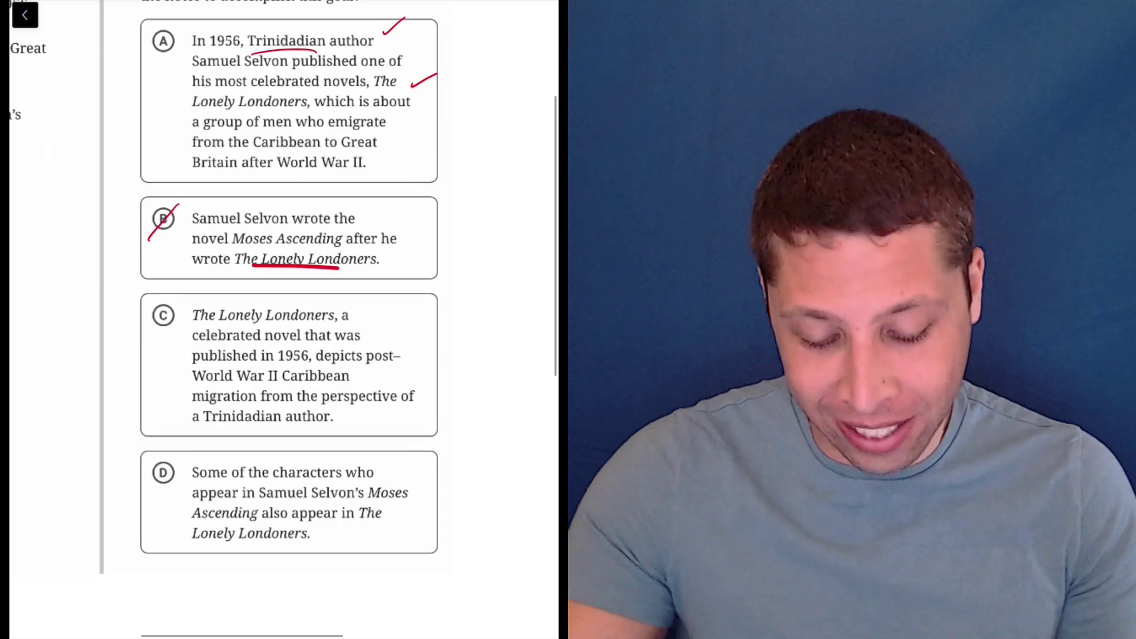
drag(173, 296, 153, 337)
scroll(284, 321, down, 1)
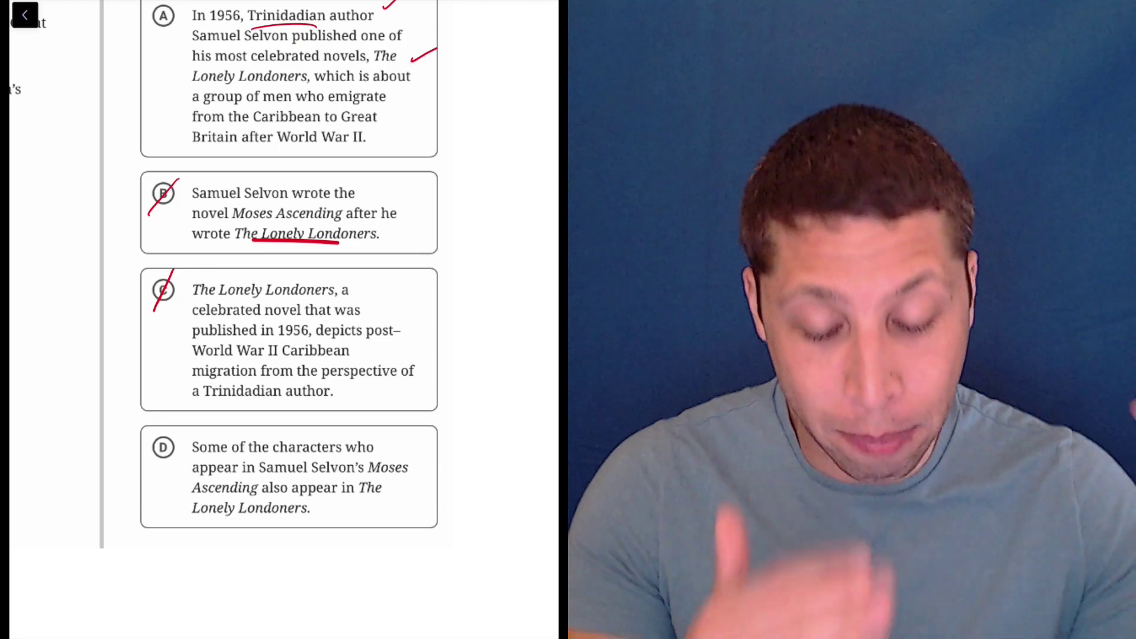
Step: Underline 'Moses Ascending' in choice D and cross out choice D
drag(369, 477, 408, 482)
drag(208, 496, 259, 493)
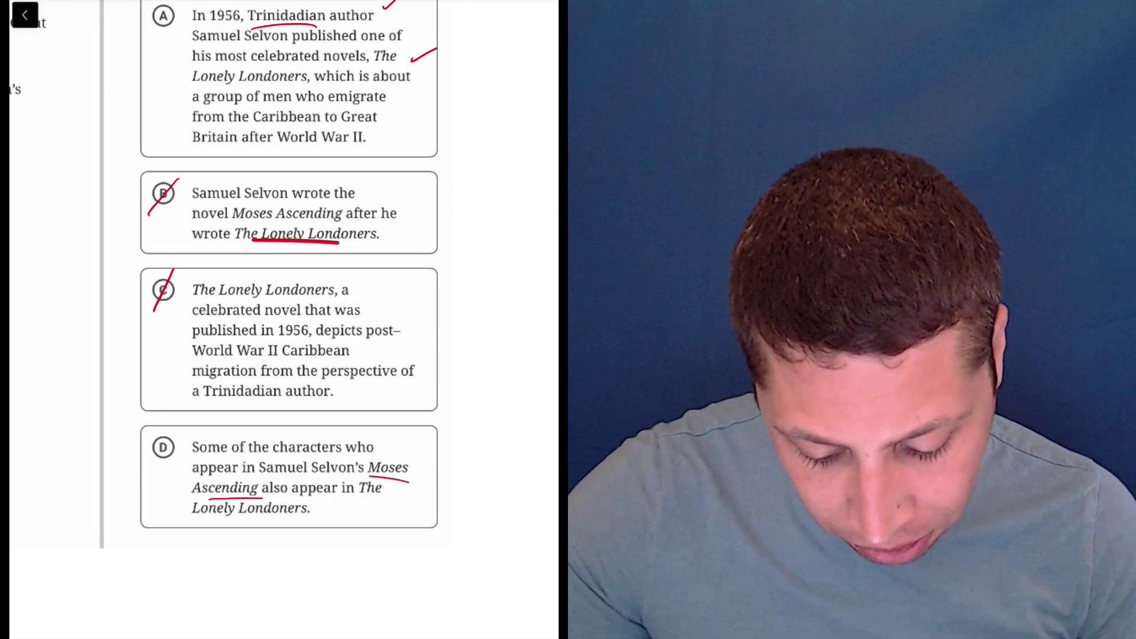
drag(185, 431, 155, 473)
scroll(289, 320, up, 1)
mouse_move(174, 88)
mouse_down()
mouse_move(150, 114)
mouse_move(176, 87)
mouse_up()
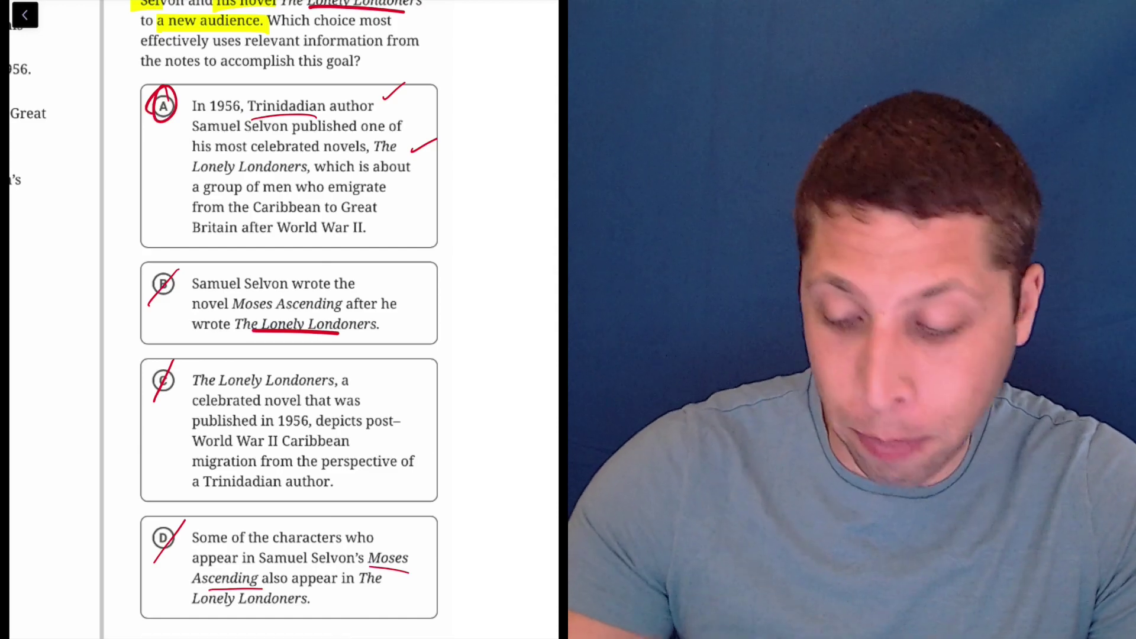